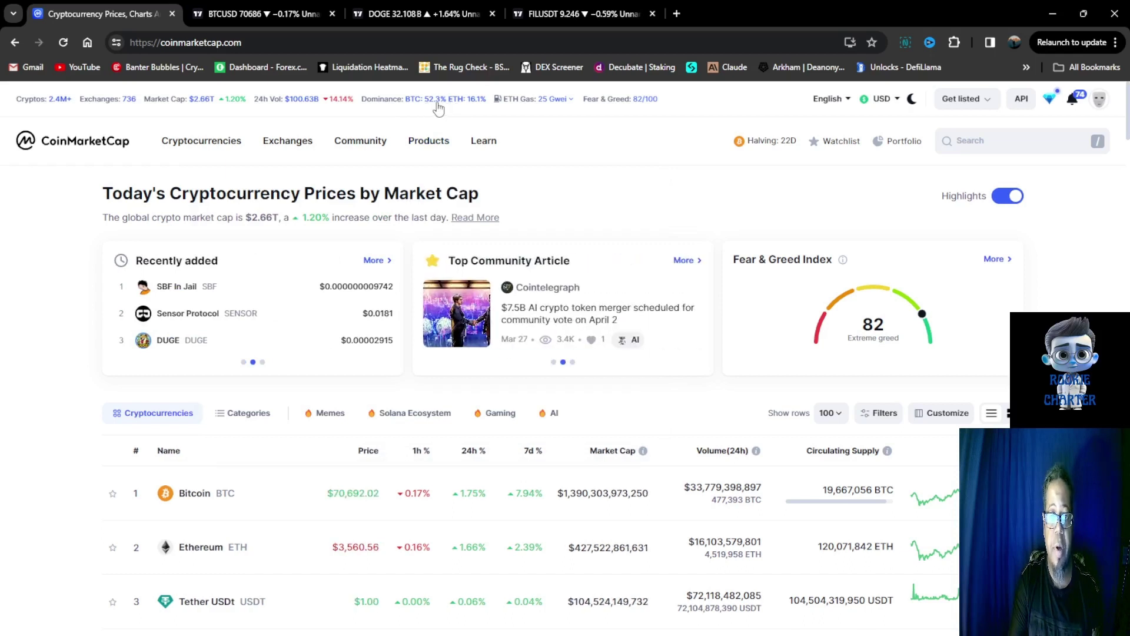
left_click(435, 102)
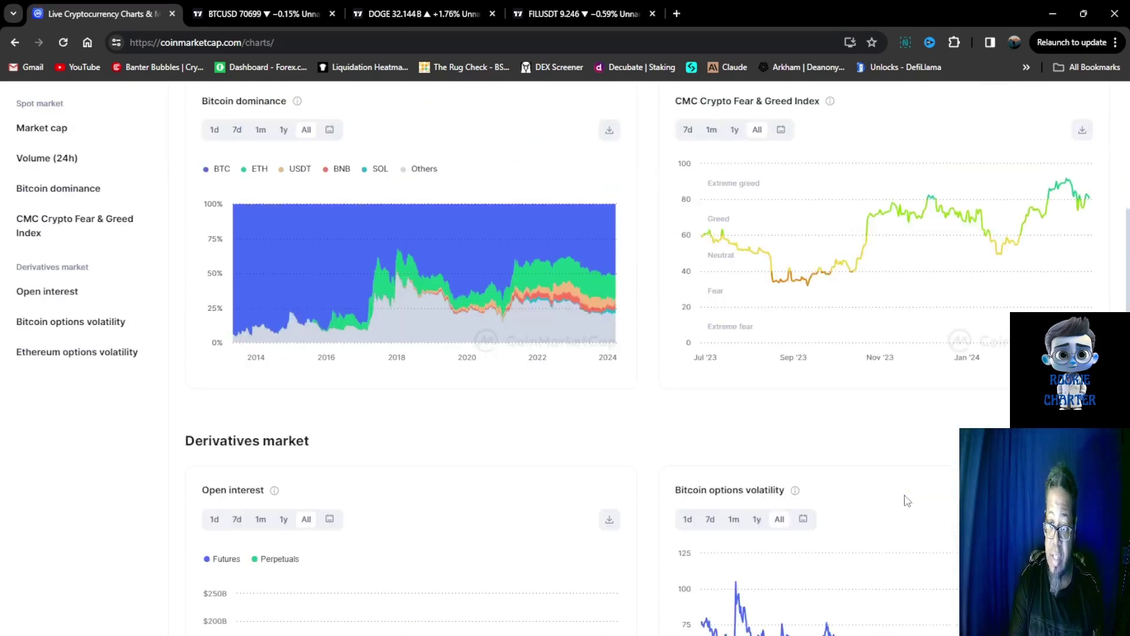
scroll(906, 500, "down", 10)
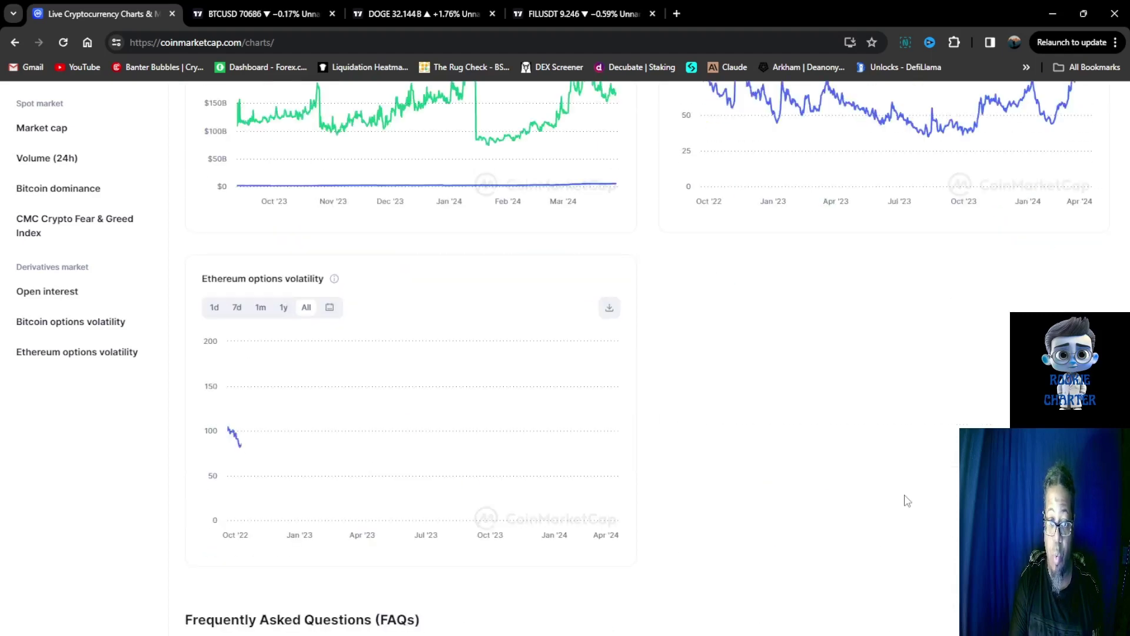
scroll(909, 500, "down", 9)
scroll(909, 499, "up", 15)
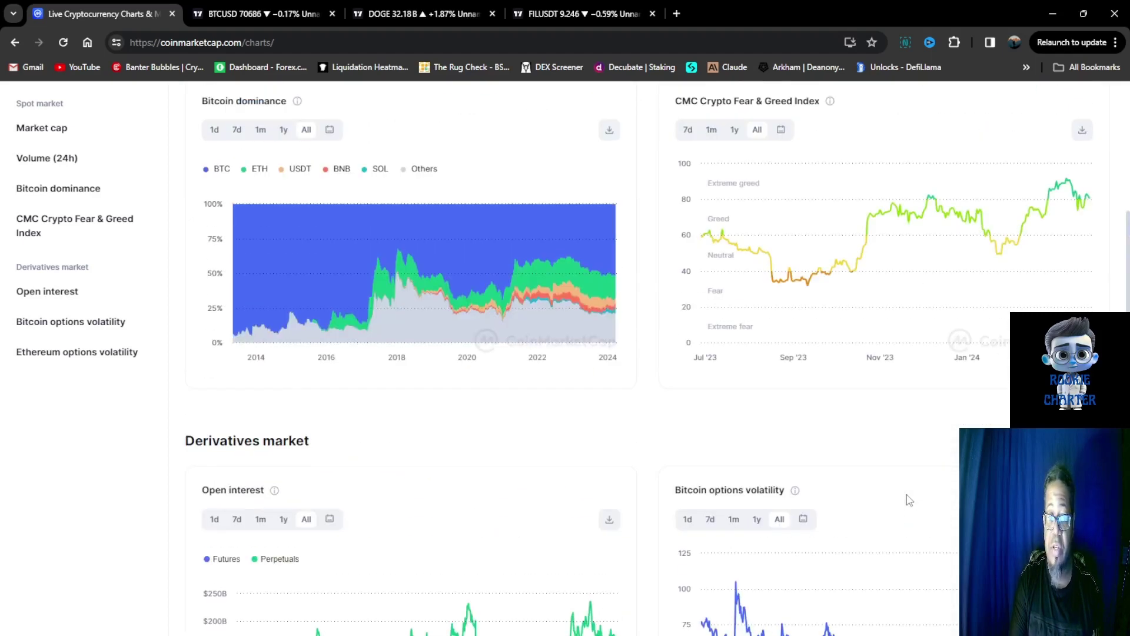
scroll(912, 497, "up", 8)
scroll(912, 498, "down", 8)
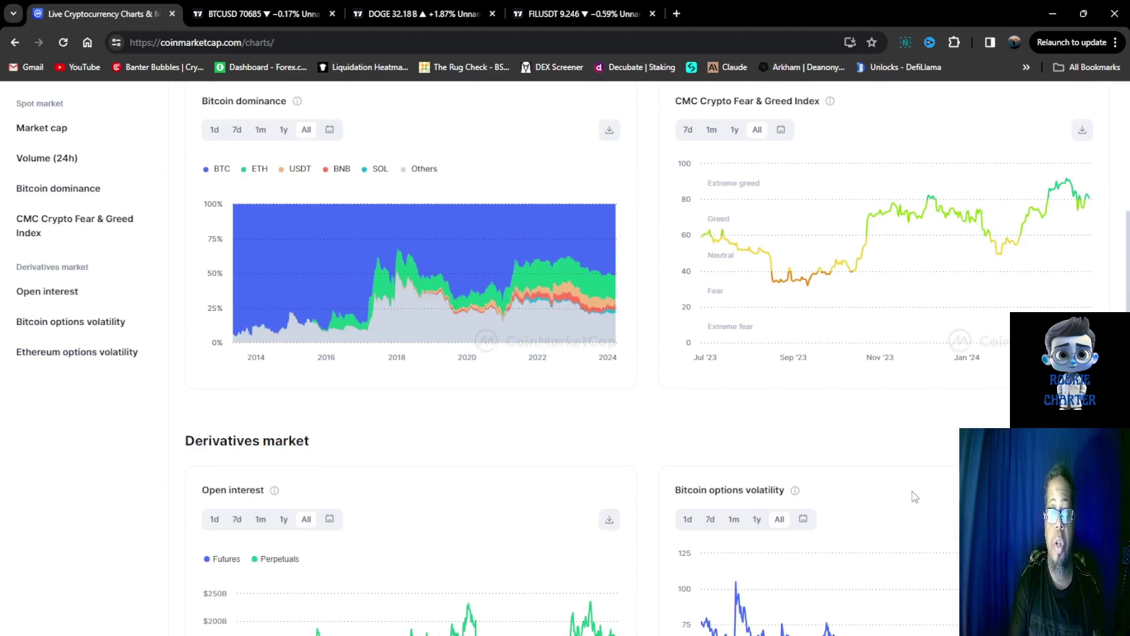
scroll(914, 496, "up", 8)
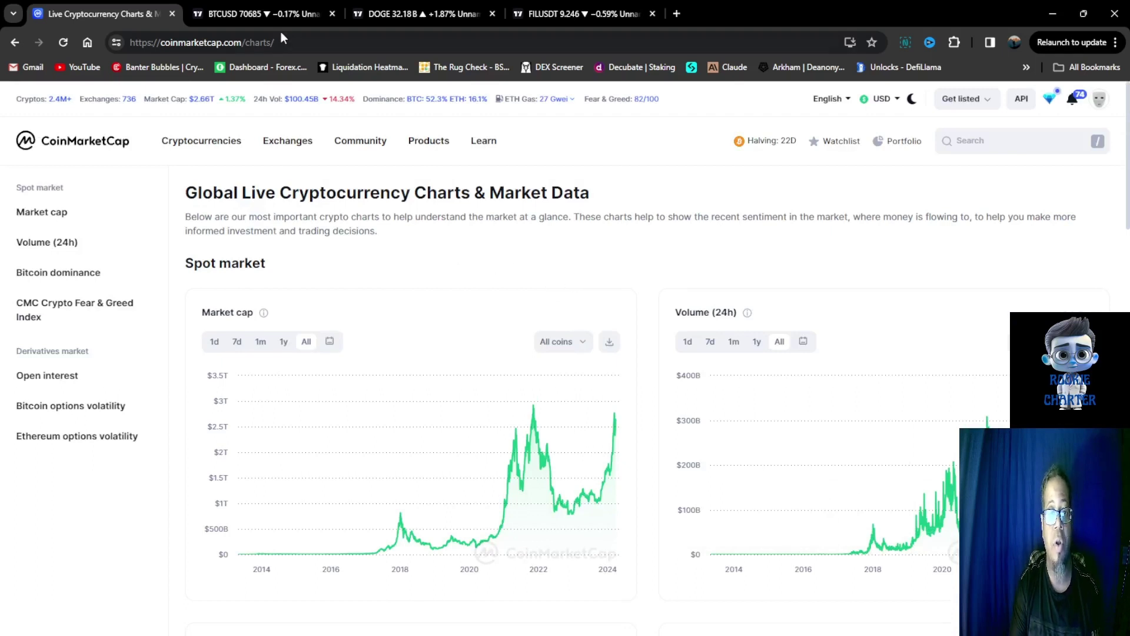
Step: Switch to the BTCUSD weekly chart, leave space after the latest candles and stretch the price scale
left_click(253, 13)
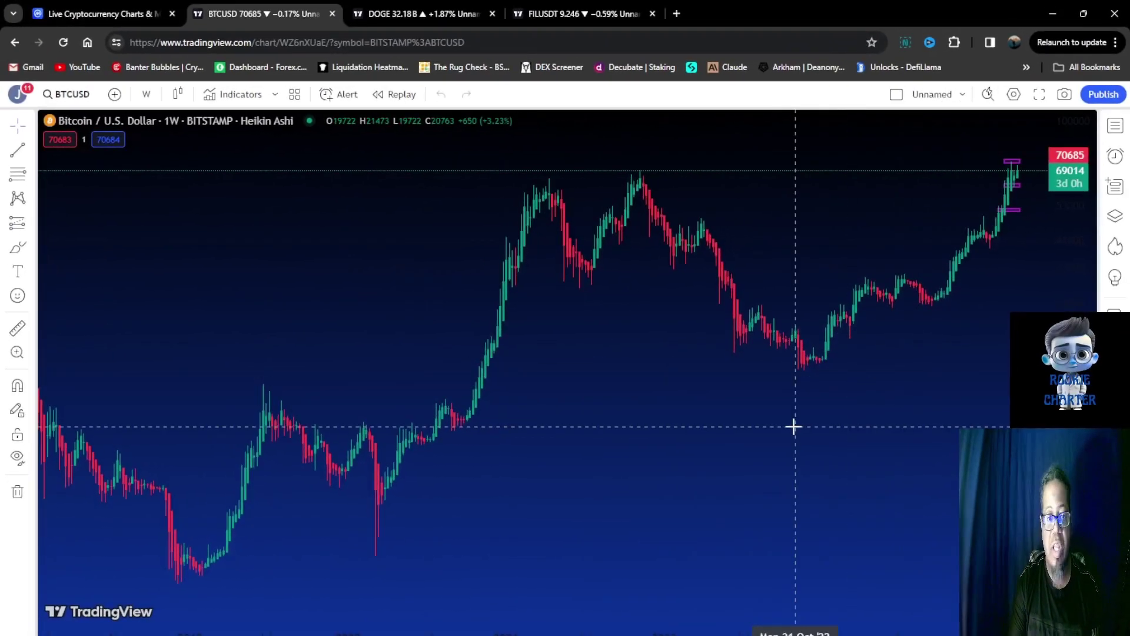
scroll(793, 426, "down", 4)
left_click_drag(793, 426, 521, 495)
scroll(883, 334, "up", 4)
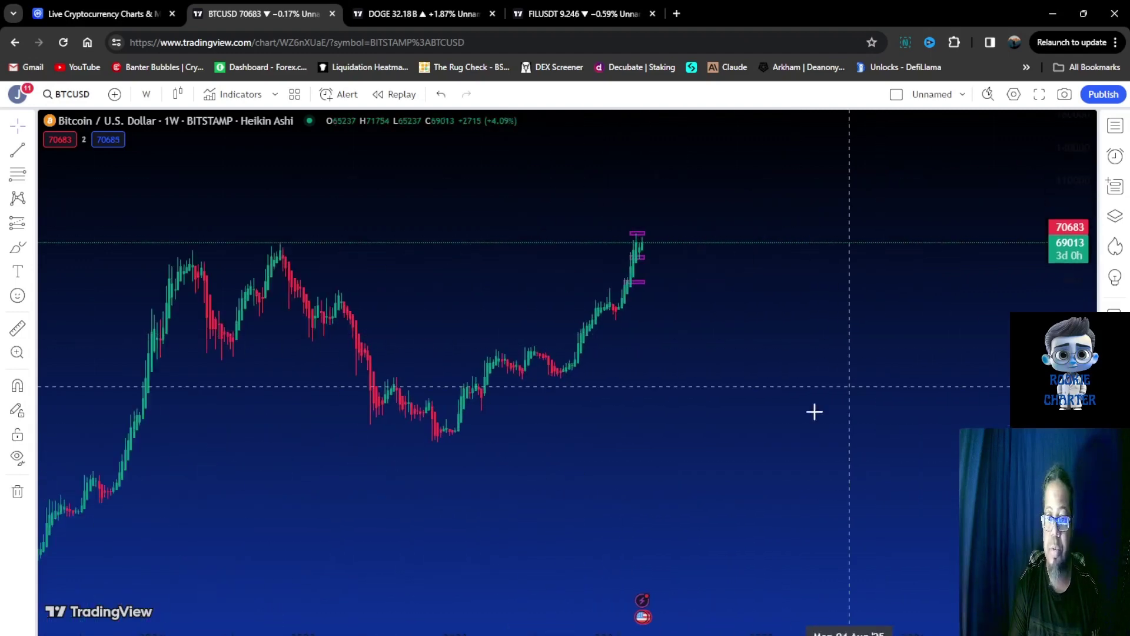
left_click_drag(797, 410, 895, 410)
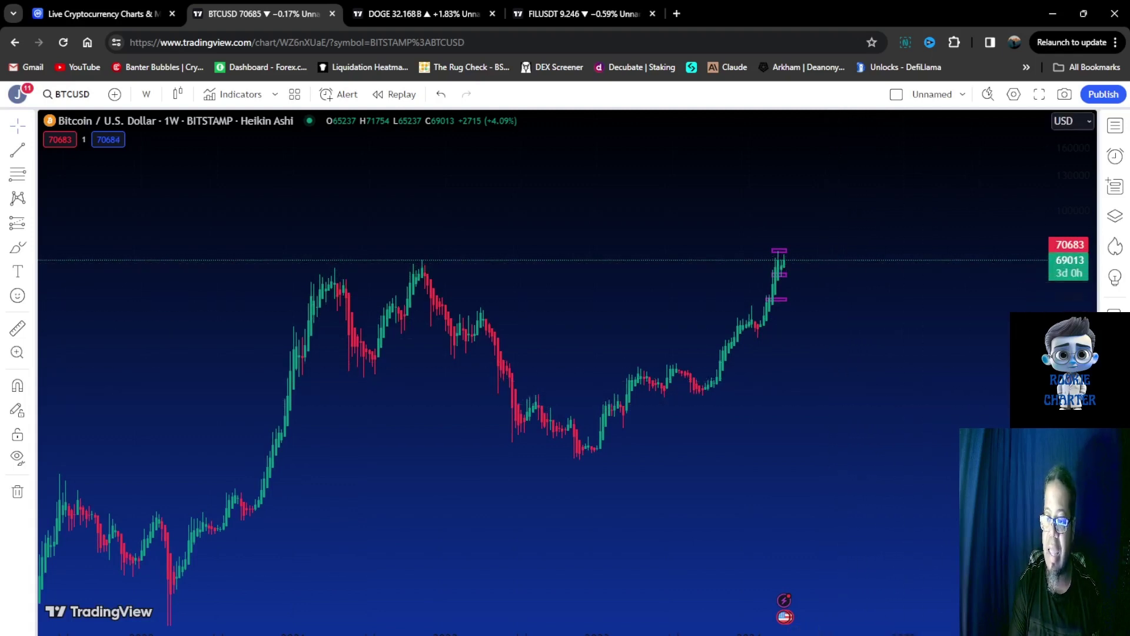
left_click_drag(1068, 277, 1068, 201)
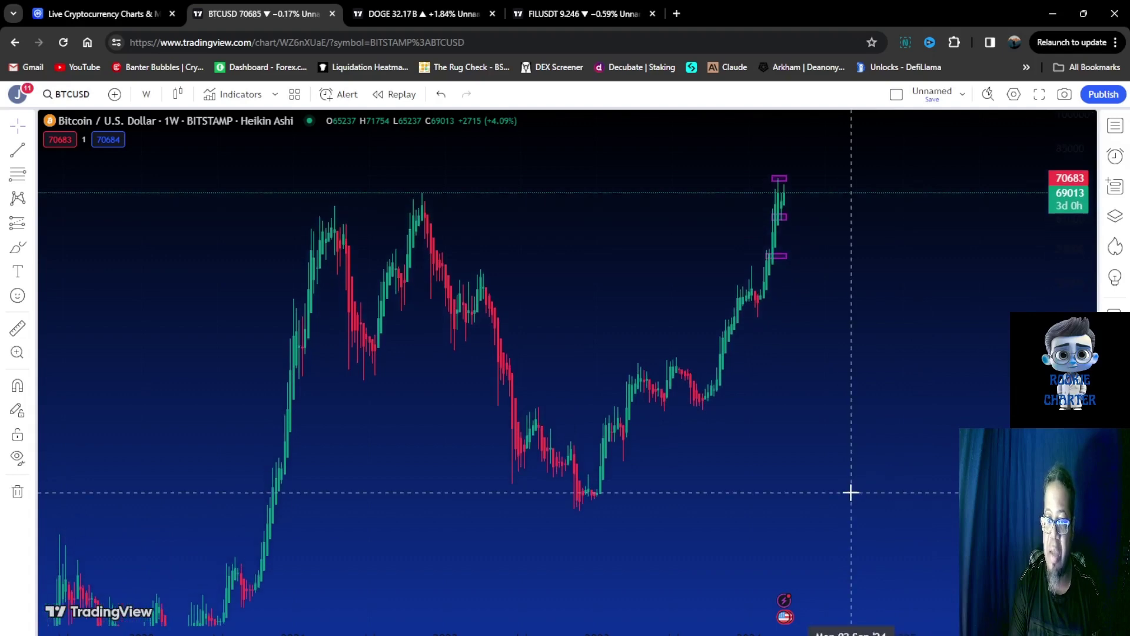
Step: Zoom and pan until the recent rally and its three purple rectangles sit near the chart centre
scroll(851, 486, "up", 4)
left_click_drag(849, 487, 932, 584)
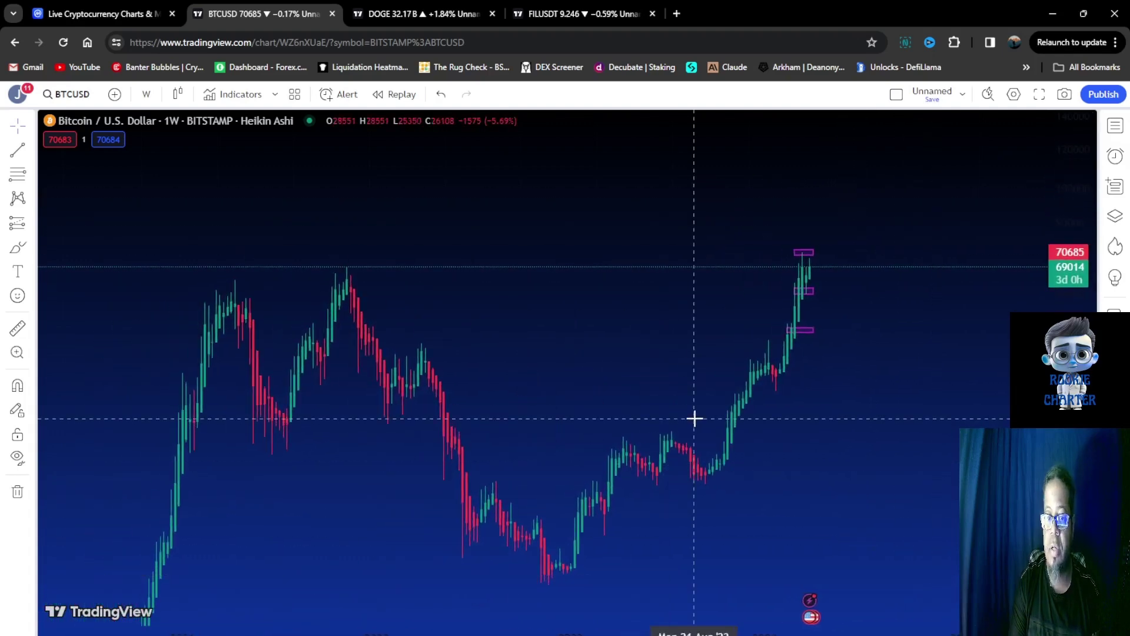
scroll(718, 319, "up", 3)
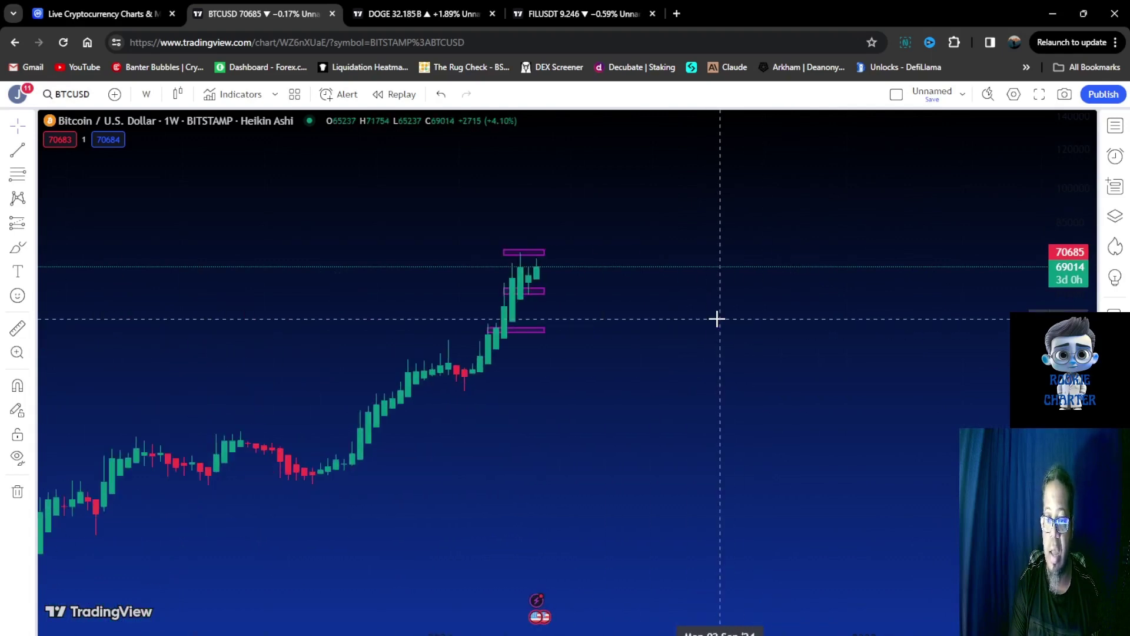
scroll(717, 319, "up", 3)
left_click_drag(327, 411, 998, 404)
scroll(971, 412, "down", 3)
left_click_drag(850, 456, 748, 399)
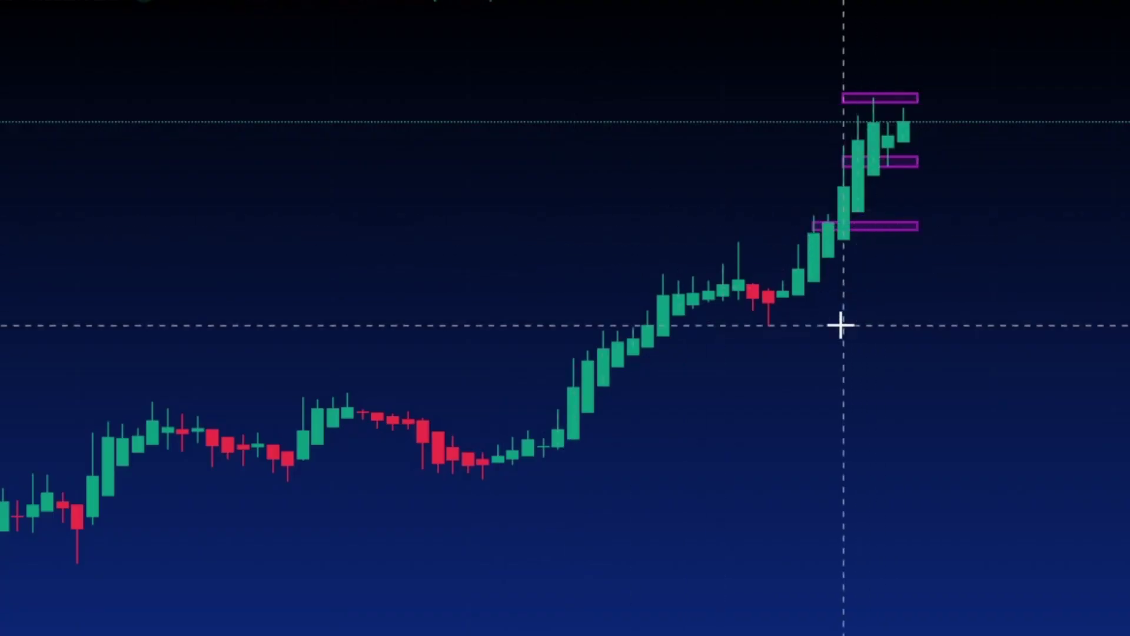
left_click_drag(368, 366, 12, 371)
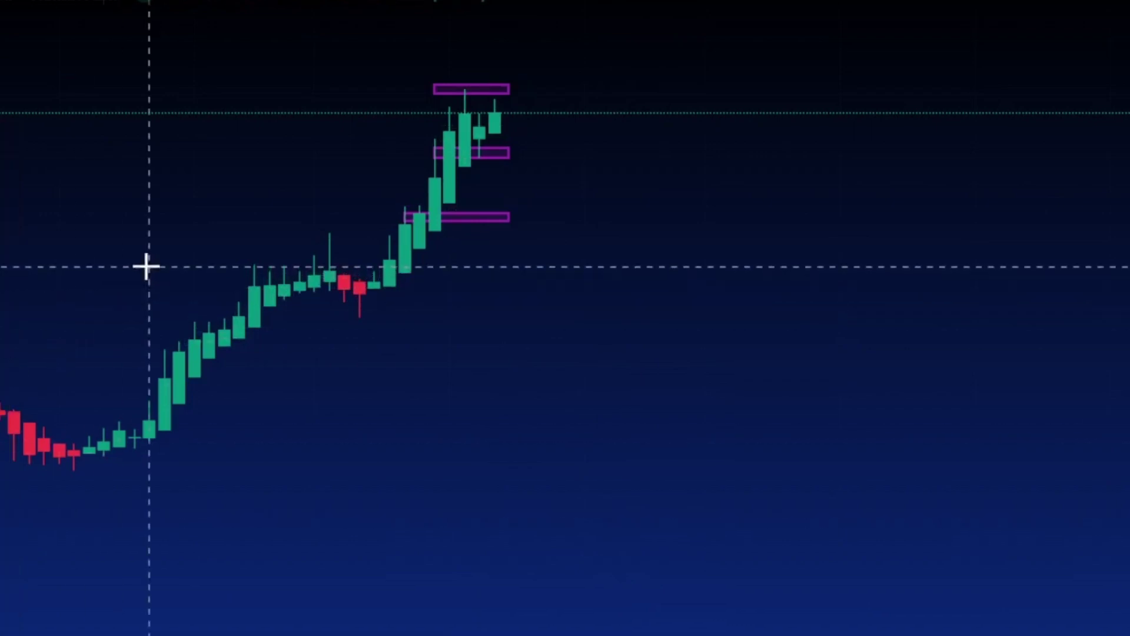
Step: Draw a wide purple rectangle over the earlier consolidation, then check the three thin rectangles above it
mouse_move(149, 267)
left_mouse_down()
mouse_move(149, 318)
mouse_move(743, 293)
mouse_move(1129, 292)
left_mouse_up()
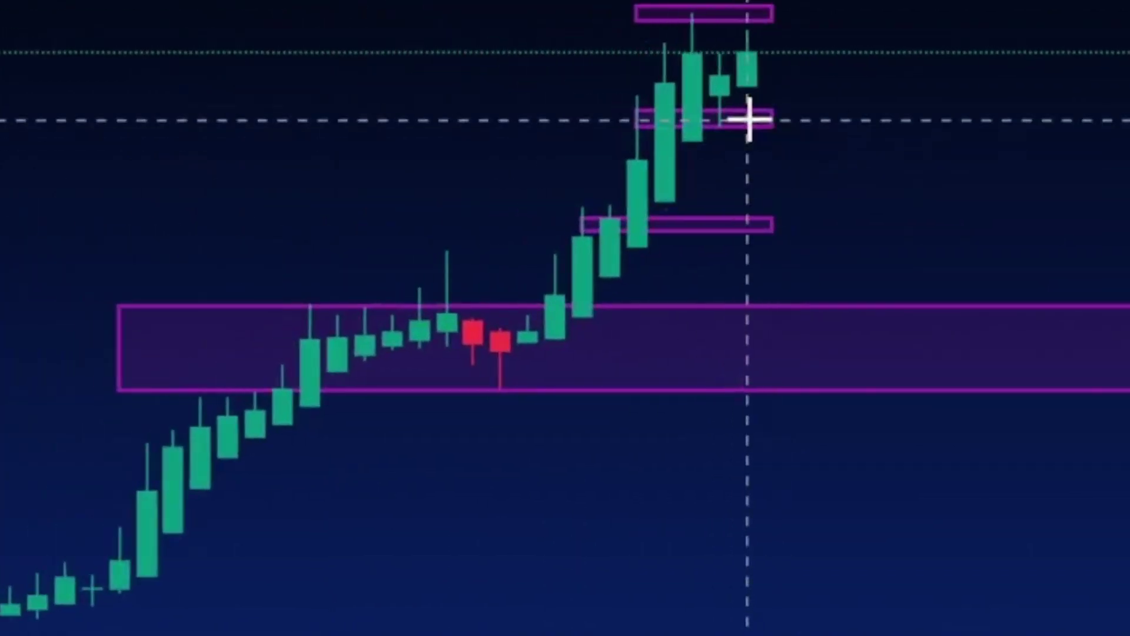
left_click(754, 126)
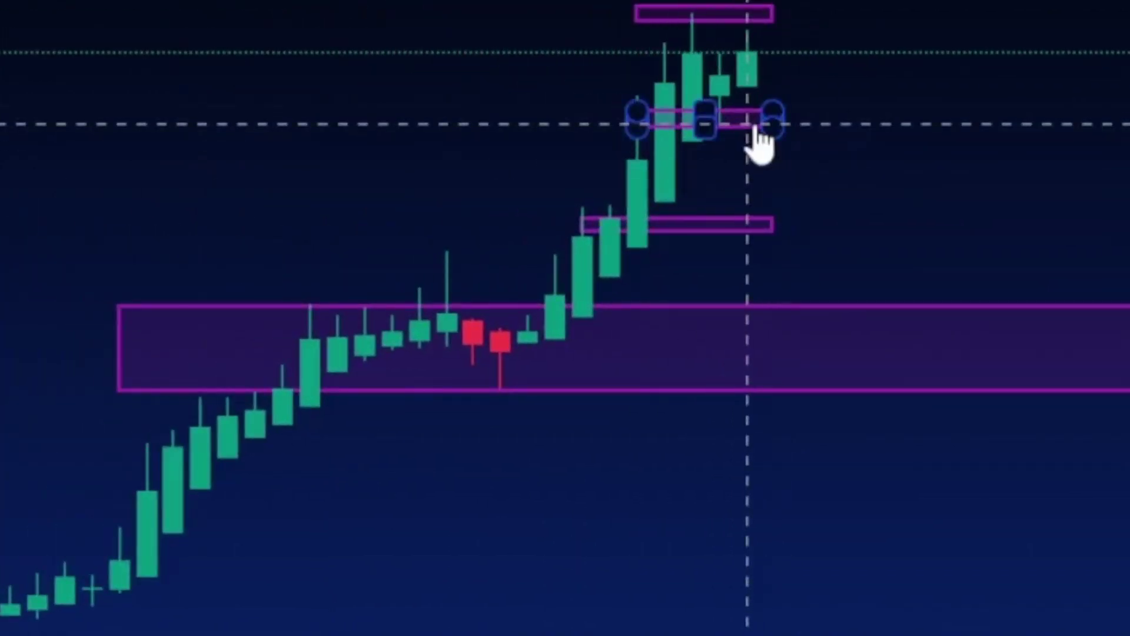
left_click(699, 189)
left_click(707, 226)
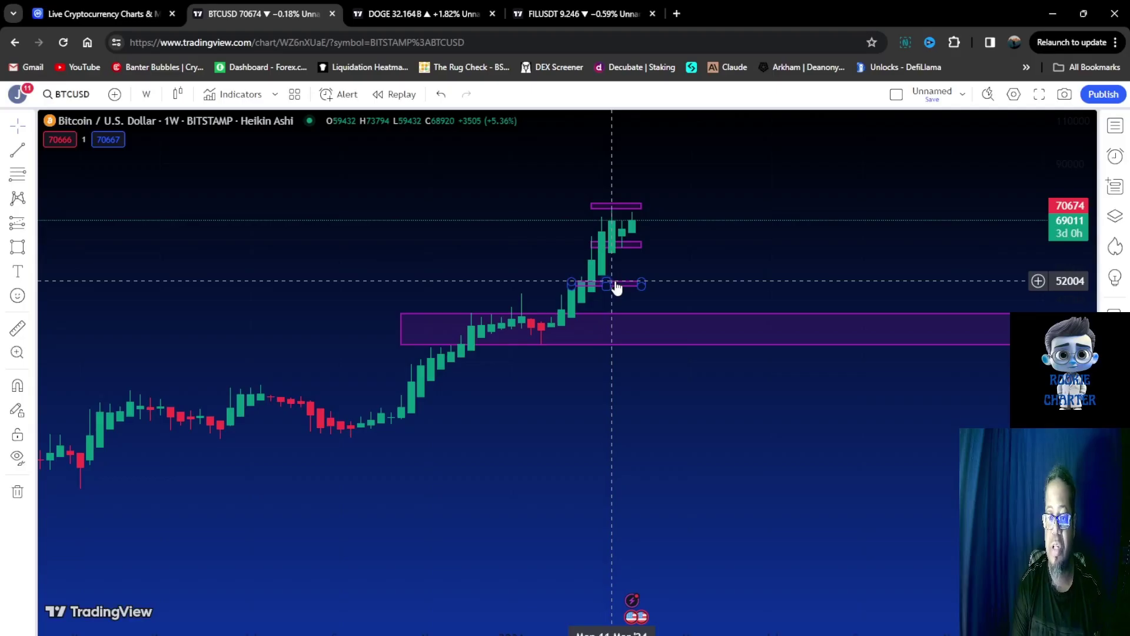
left_click(630, 262)
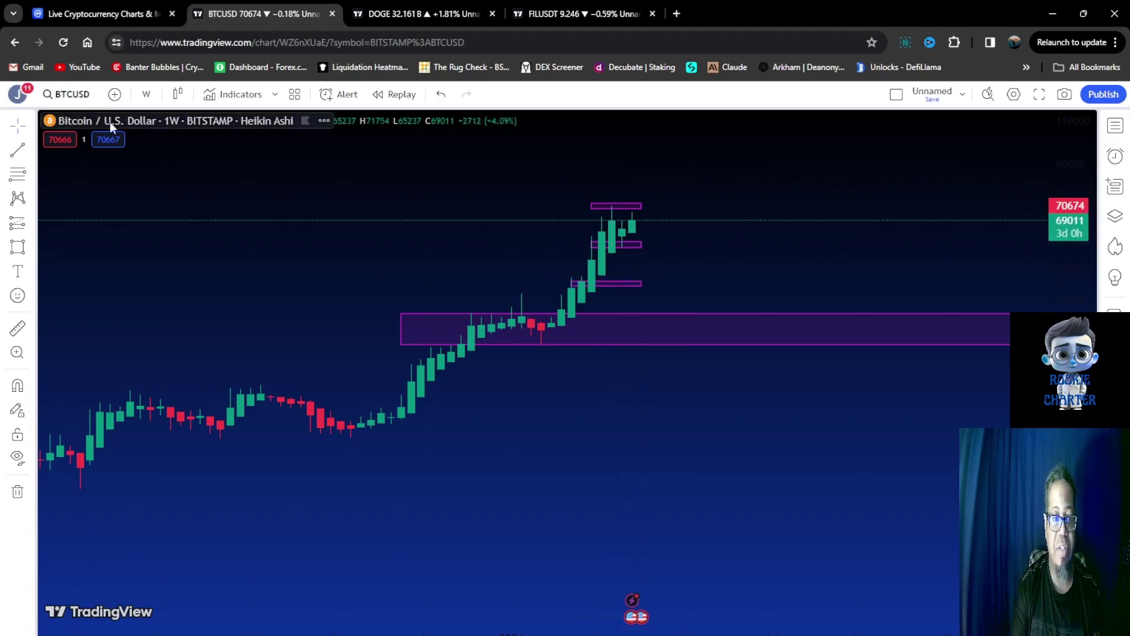
Step: Switch BTCUSD to the 4-hour timeframe, bring the recent rally into view and stretch it vertically
left_click(147, 94)
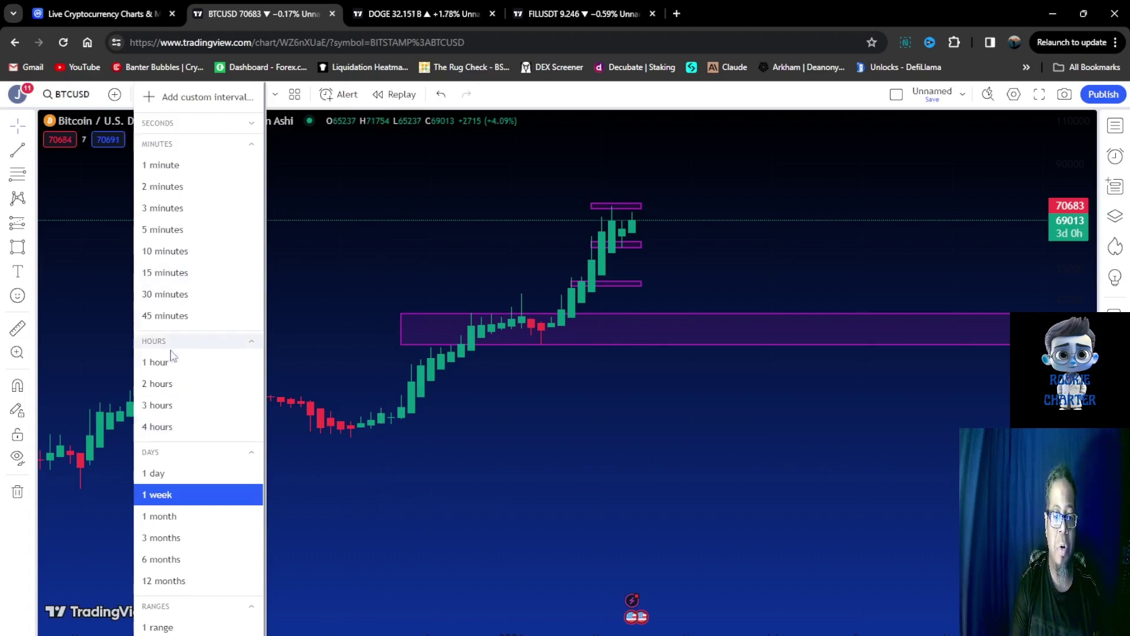
left_click(172, 424)
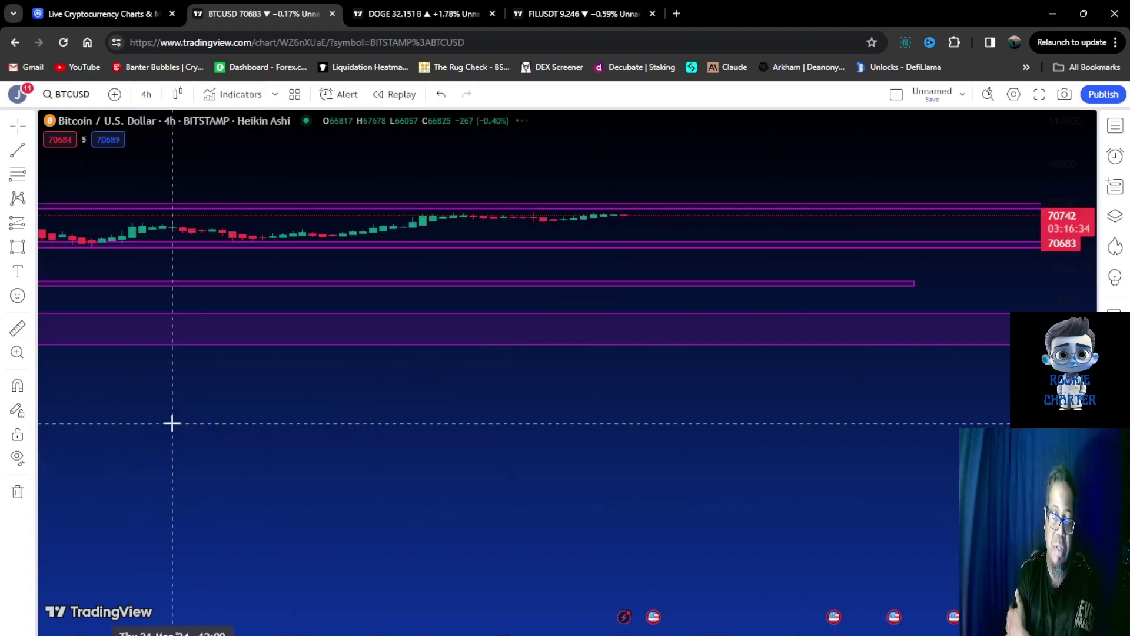
scroll(212, 433, "down", 5)
scroll(221, 439, "down", 5)
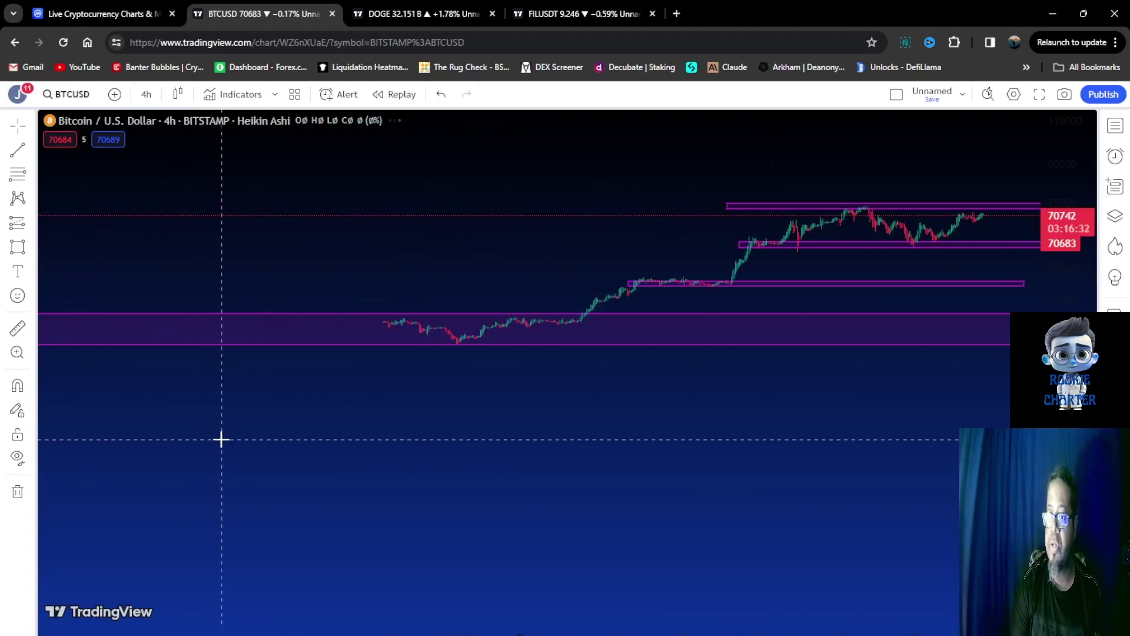
left_click_drag(819, 389, 605, 434)
left_click_drag(1068, 565, 1068, 501)
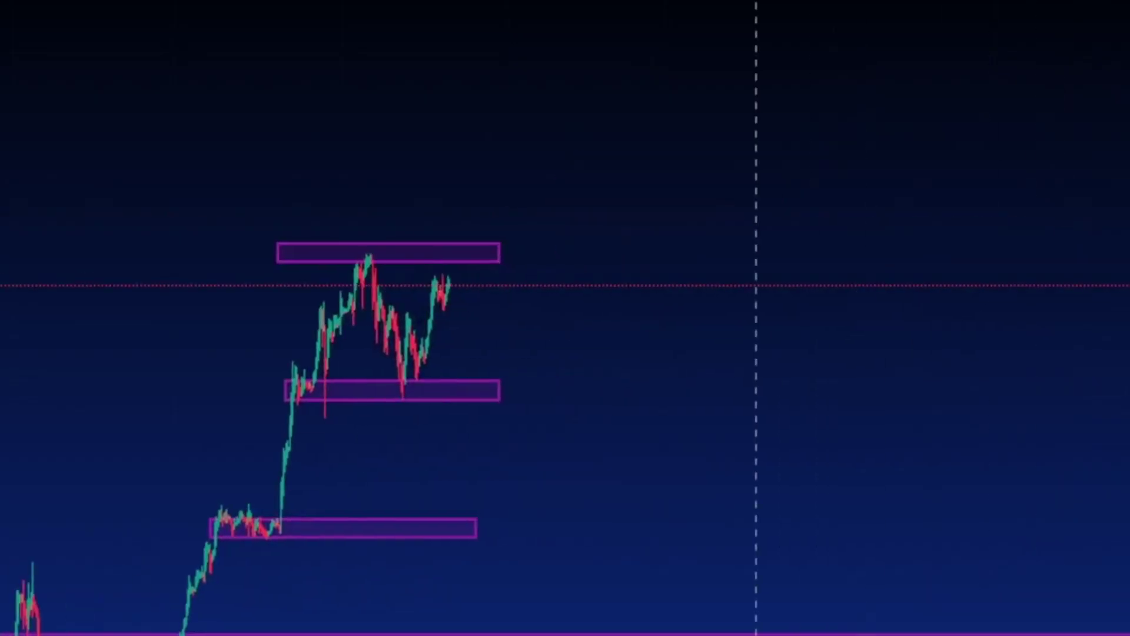
Step: Zoom in on the recent candles near 70,750 and inspect the top purple resistance rectangle
scroll(870, 377, "up", 3)
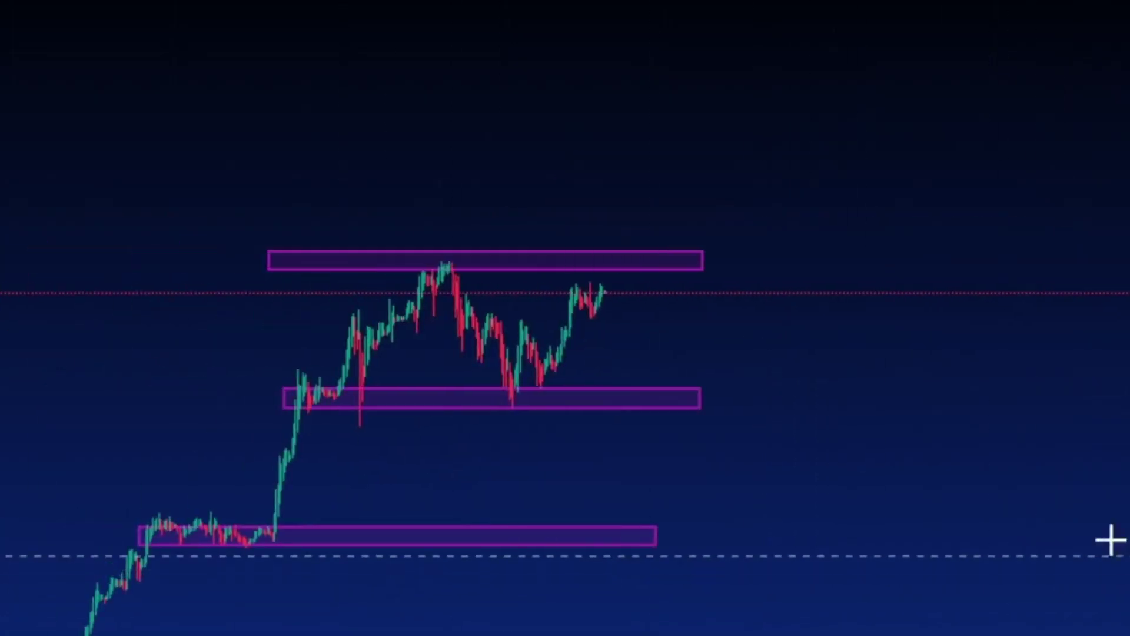
scroll(979, 482, "up", 5)
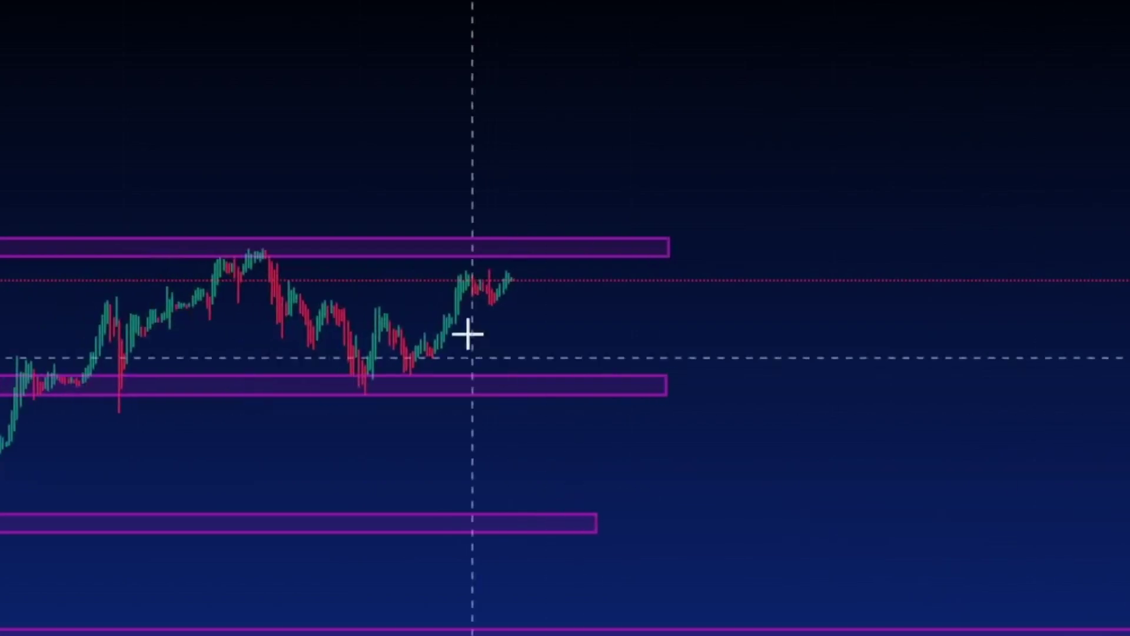
left_click_drag(825, 483, 959, 447)
scroll(1119, 430, "up", 2)
scroll(994, 479, "up", 1)
scroll(994, 479, "left", 5)
left_click(230, 228)
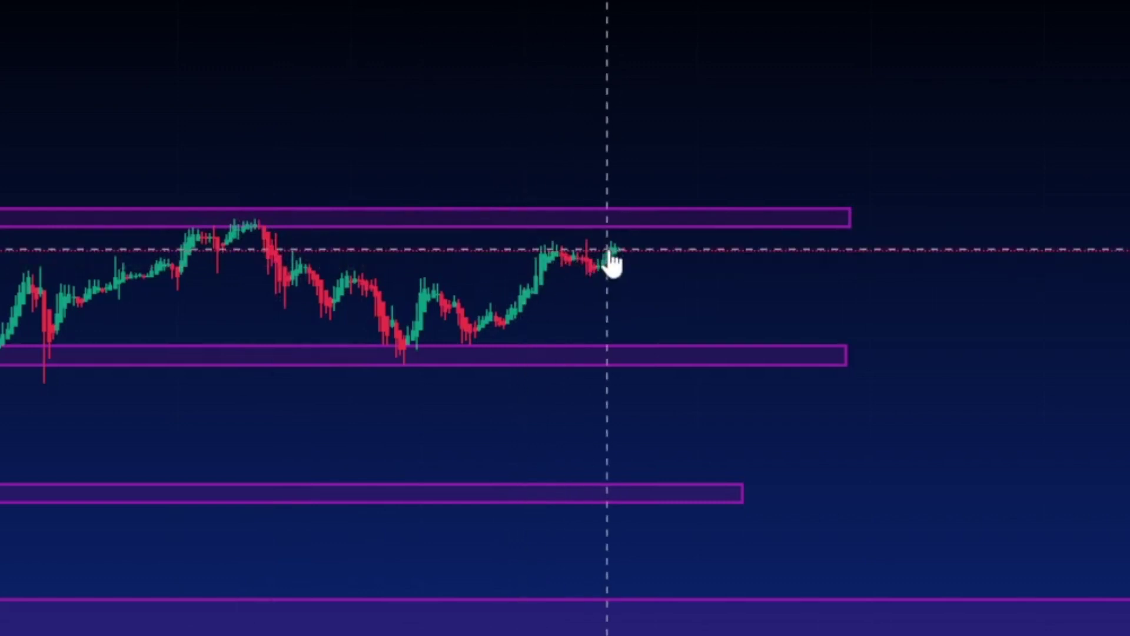
left_click(636, 226)
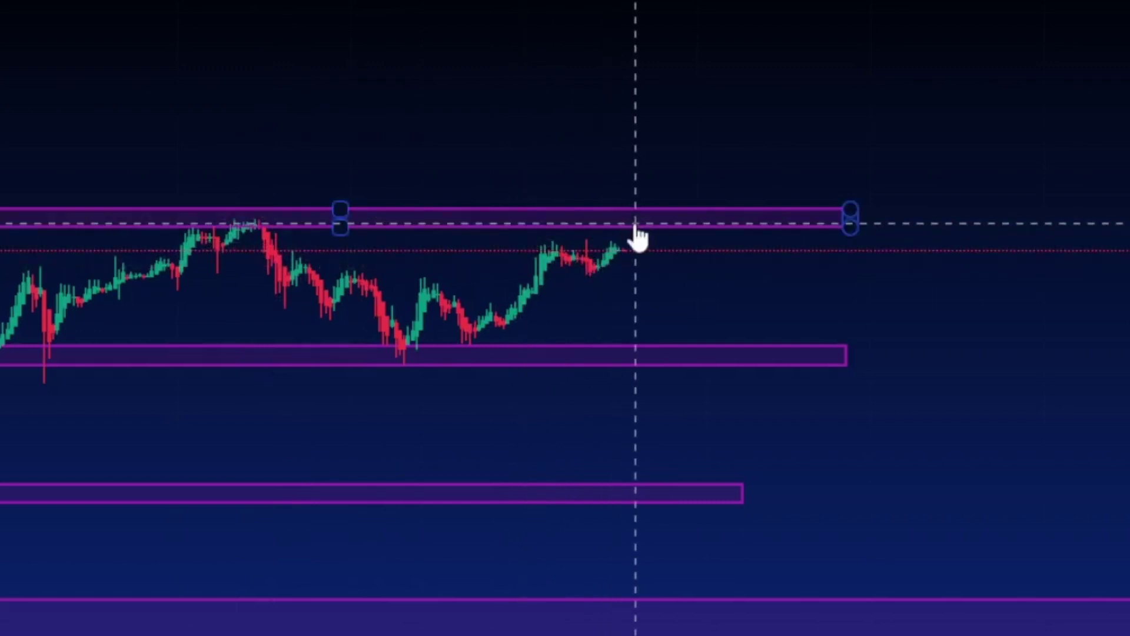
left_click(628, 204)
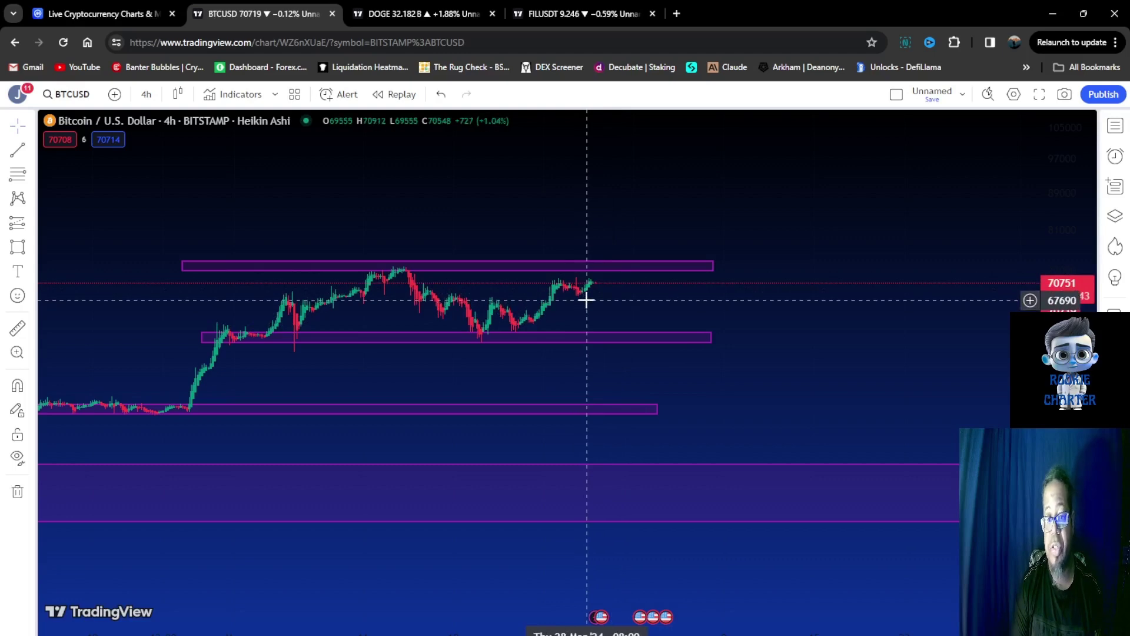
Step: Paste a copy of the thin purple rectangle just under the current BTCUSD price, then go to DOGE
key("ctrl+v")
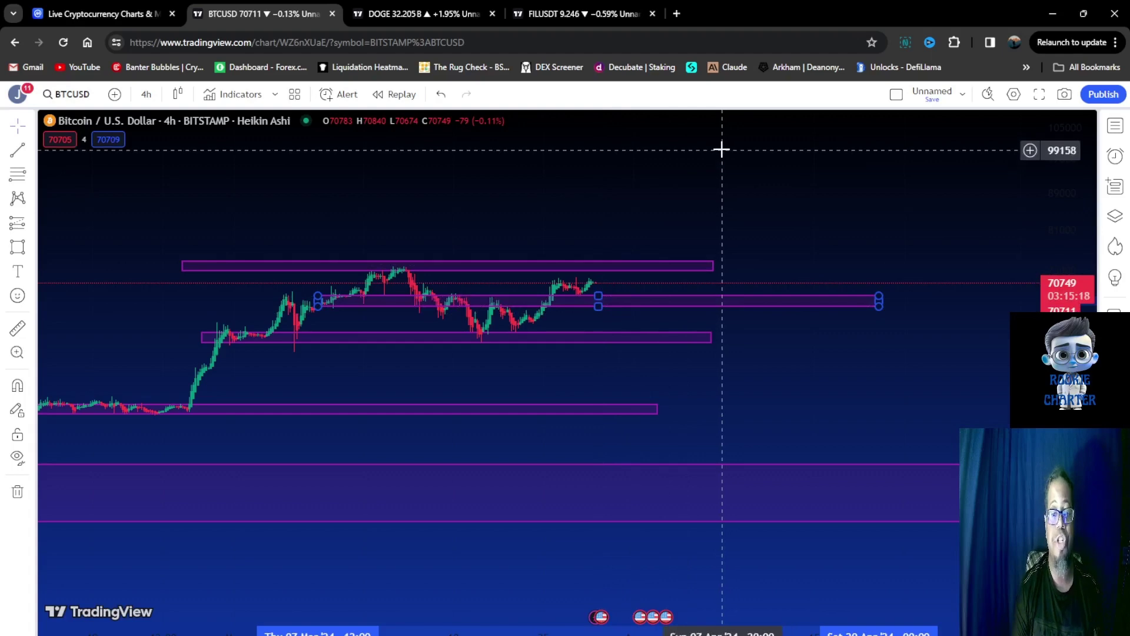
key("ctrl+Tab")
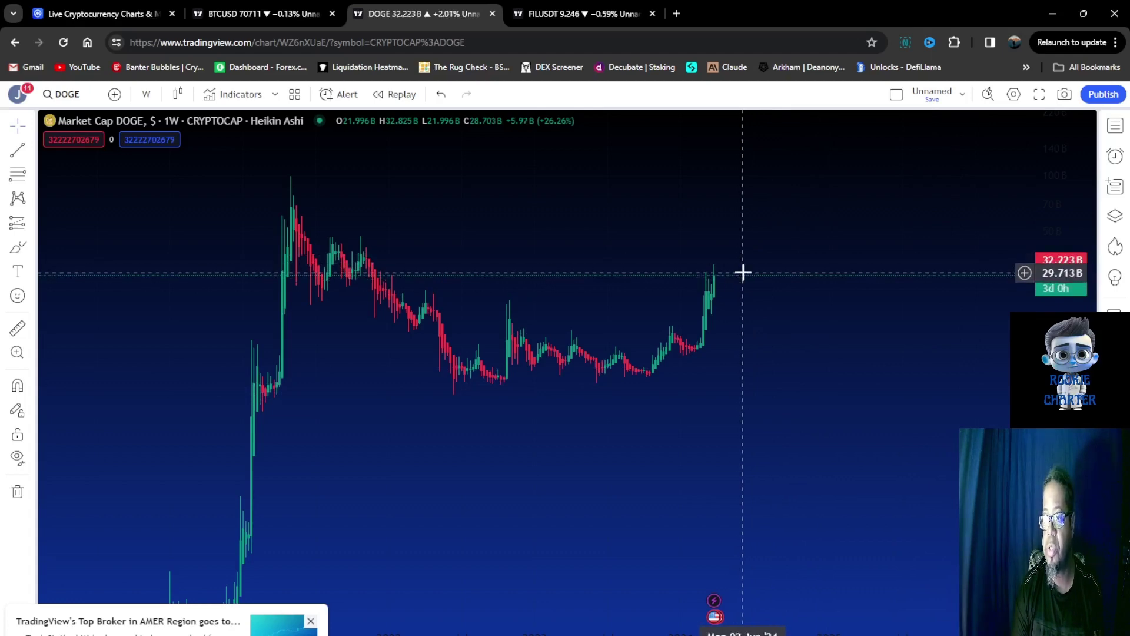
Step: Open Symbol Search from the DOGE symbol name to list the DOGE crypto markets
left_click(64, 96)
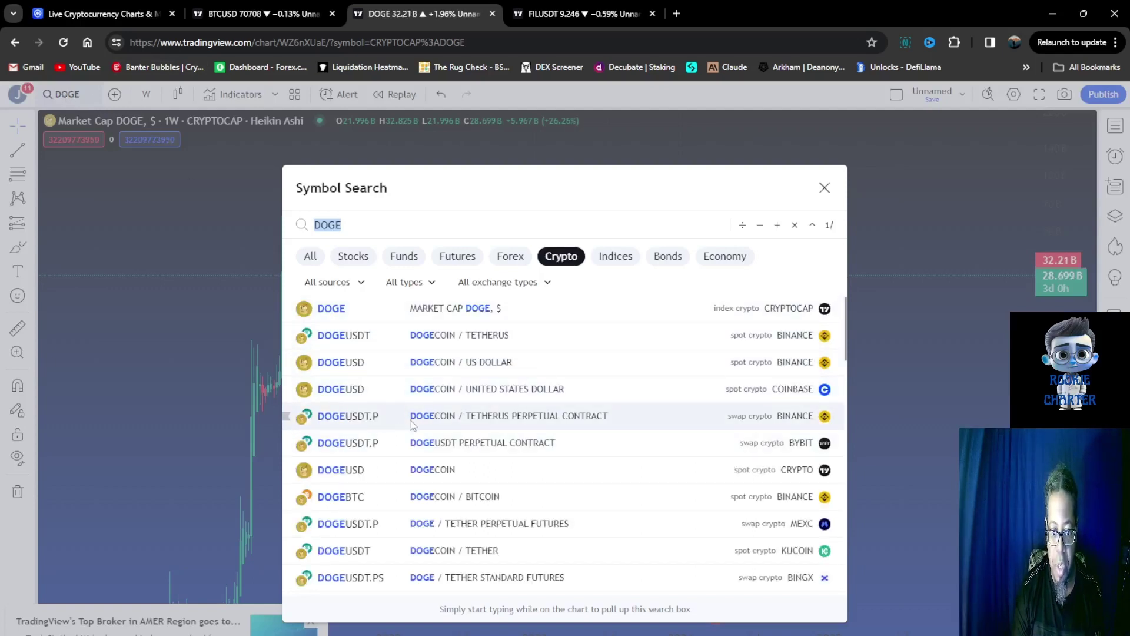
Step: Load COINBASE DOGEUSD in place of the market-cap chart and shift the candles slightly right
left_click(421, 393)
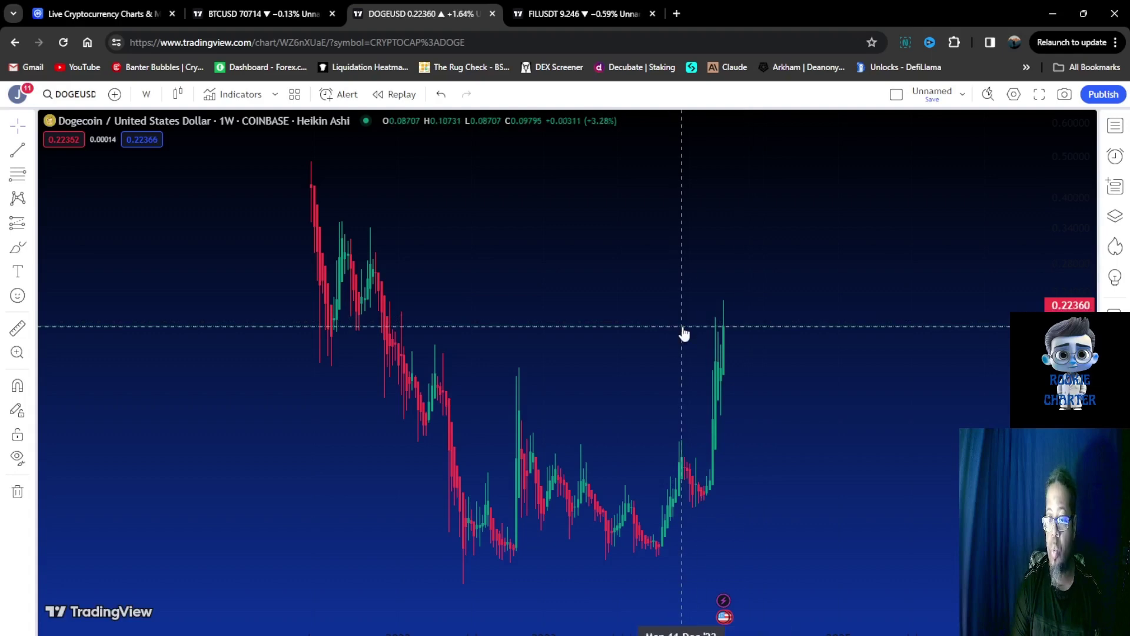
left_click_drag(658, 396, 815, 432)
Step: Zoom out the DOGEUSD weekly time axis to show earlier history beside the 26.15% rally
scroll(665, 397, "right", 5)
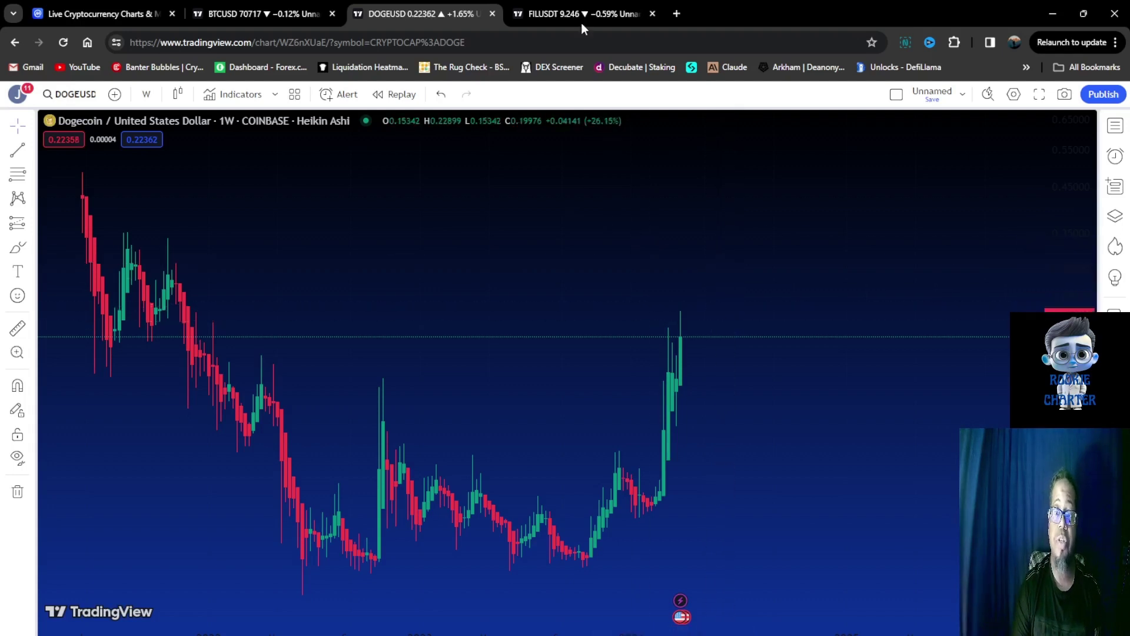
scroll(644, 224, "down", 1)
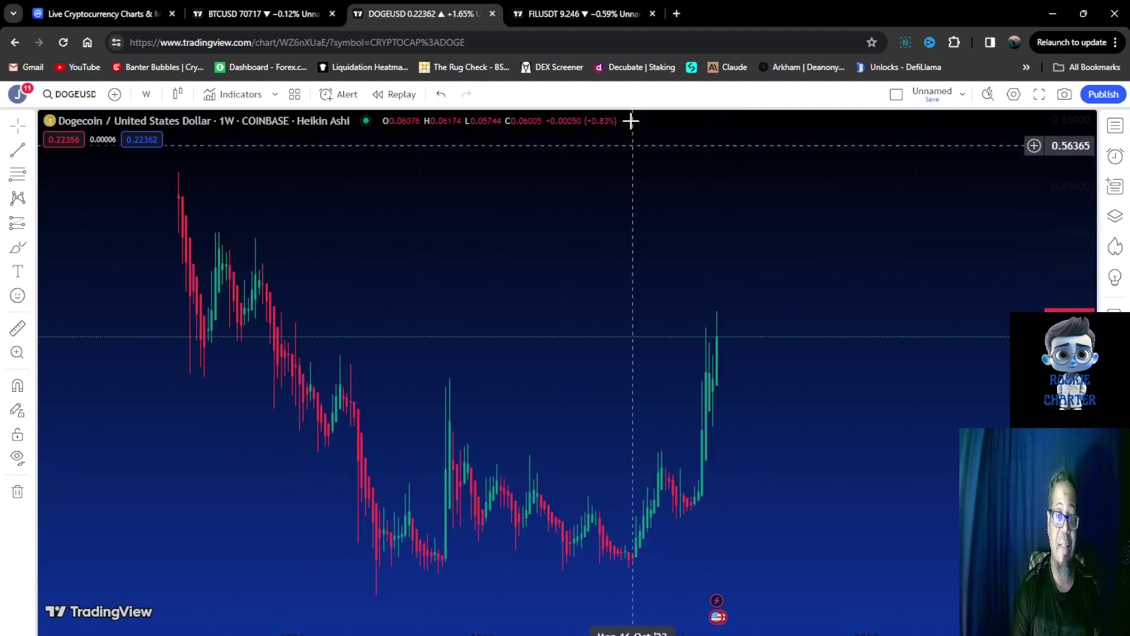
Step: Switch to the BINANCE FILUSDT weekly chart and pan toward the latest candles and purple zones
left_click(564, 14)
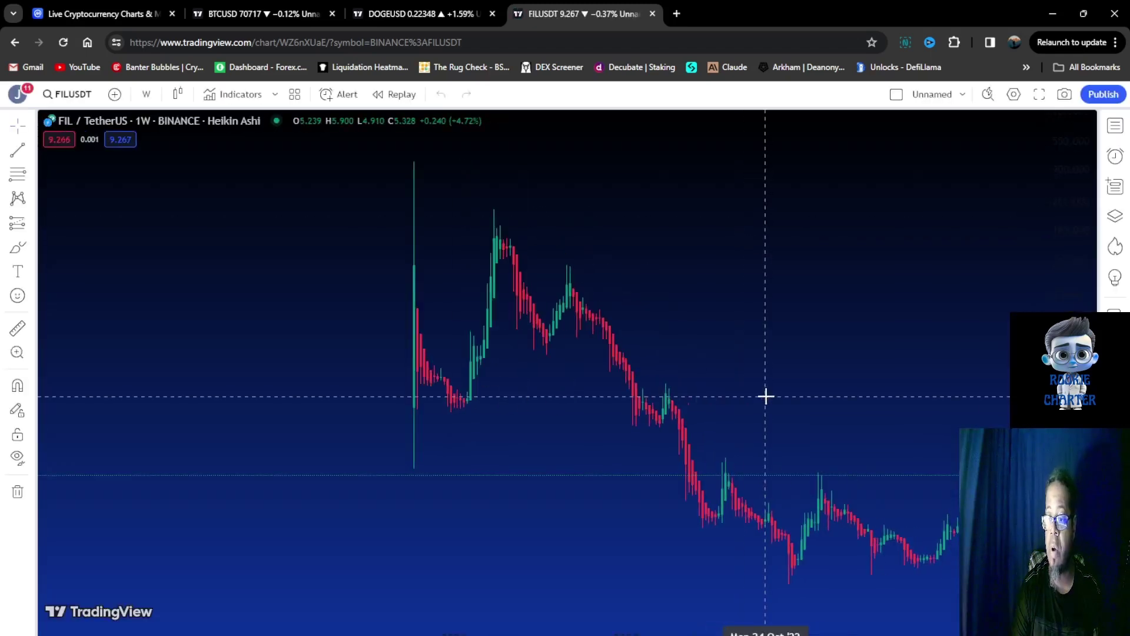
left_click_drag(761, 391, 436, 384)
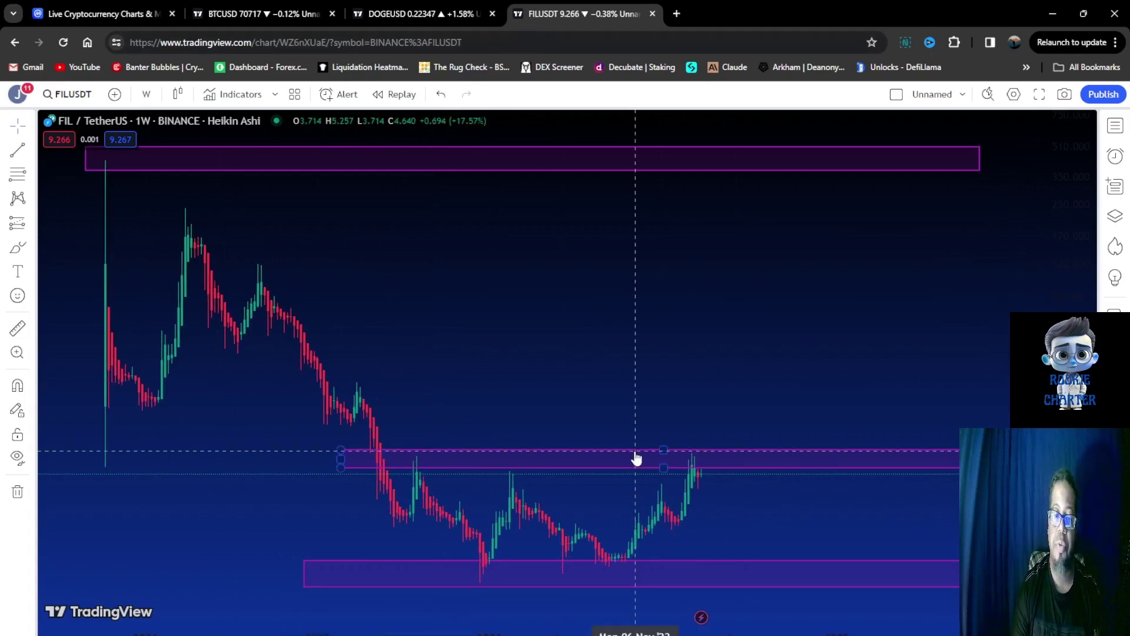
scroll(577, 452, "down", 2)
scroll(578, 451, "up", 1)
left_click_drag(577, 452, 462, 454)
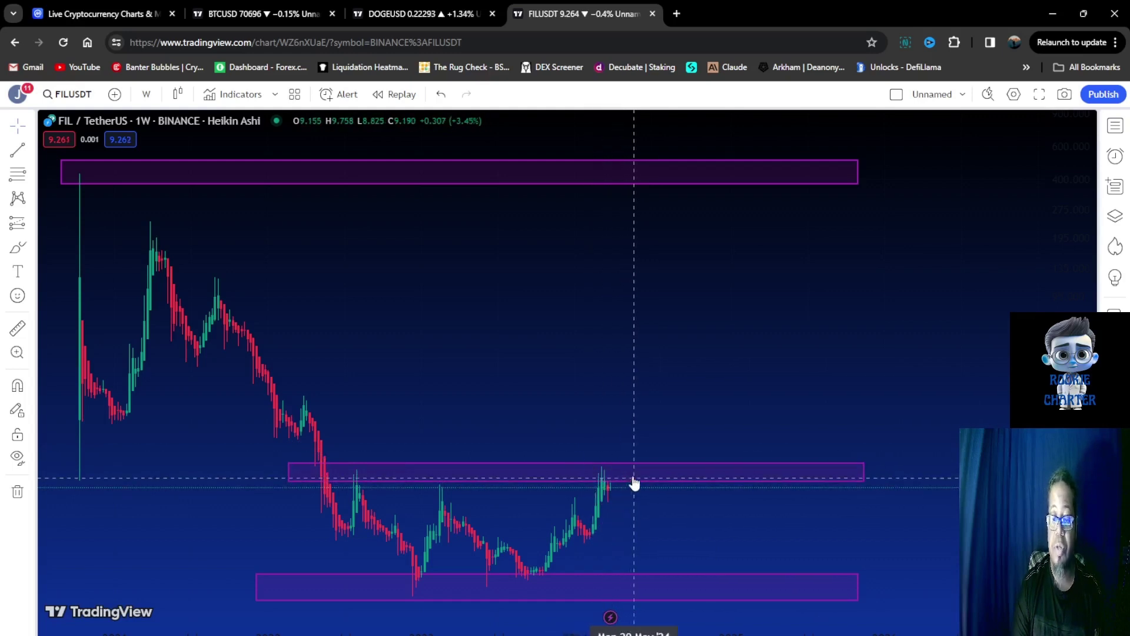
Step: Zoom the FILUSDT time axis out so earlier history shows with price near 9.26 in the middle zone
scroll(622, 483, "up", 3)
scroll(646, 532, "down", 4)
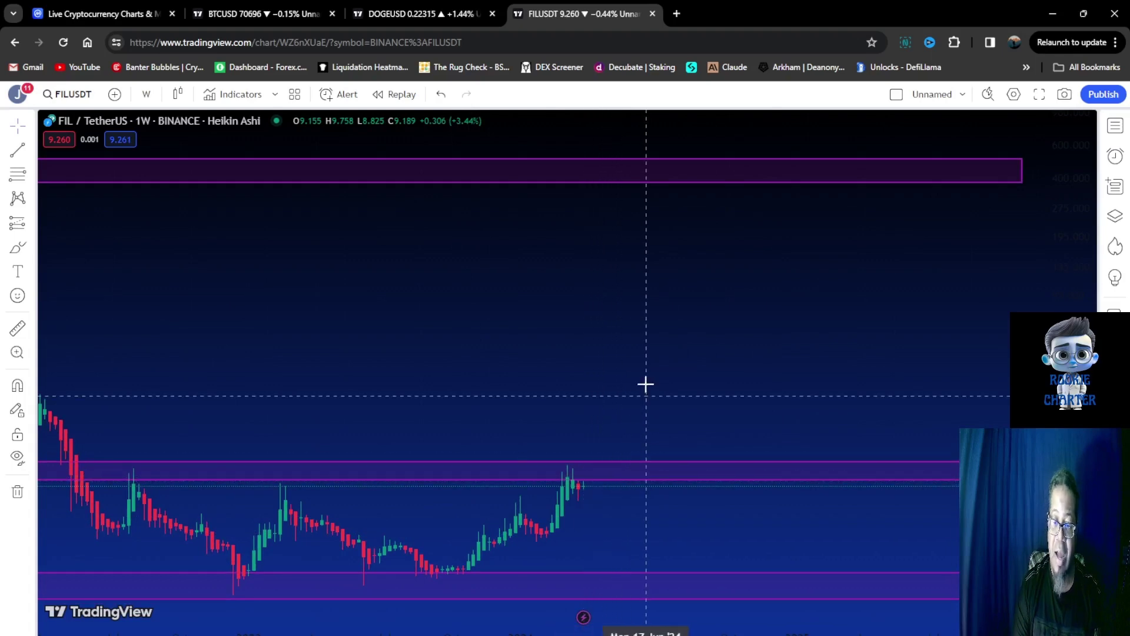
scroll(664, 403, "down", 2)
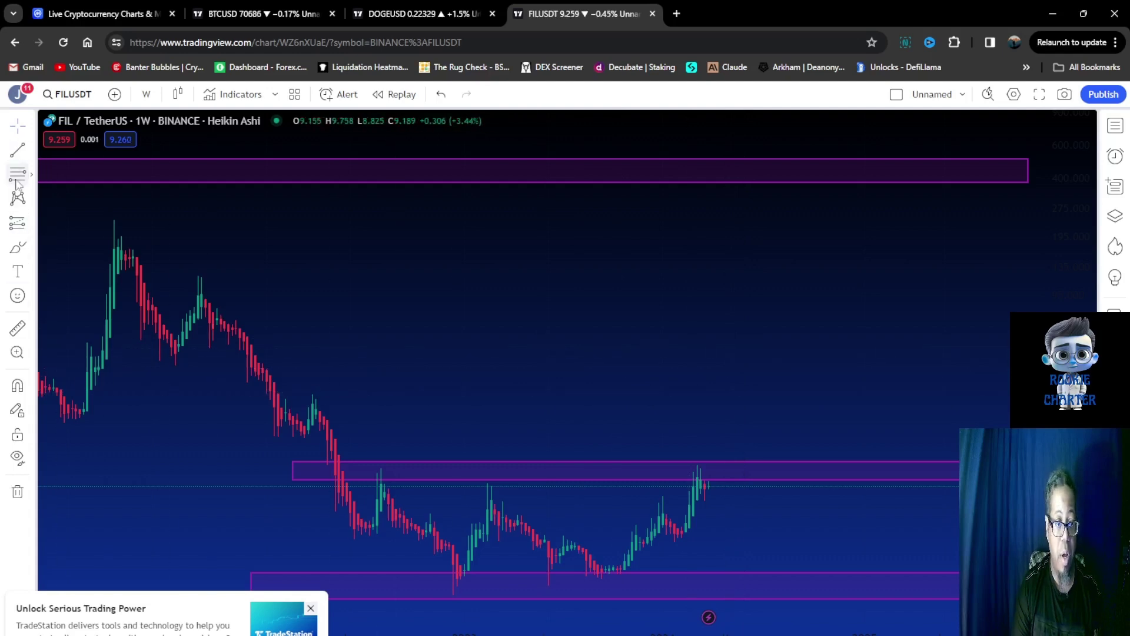
Step: Draw a thin purple rectangle from the earlier swing to the right edge, lowering its top edge slightly
left_click(33, 249)
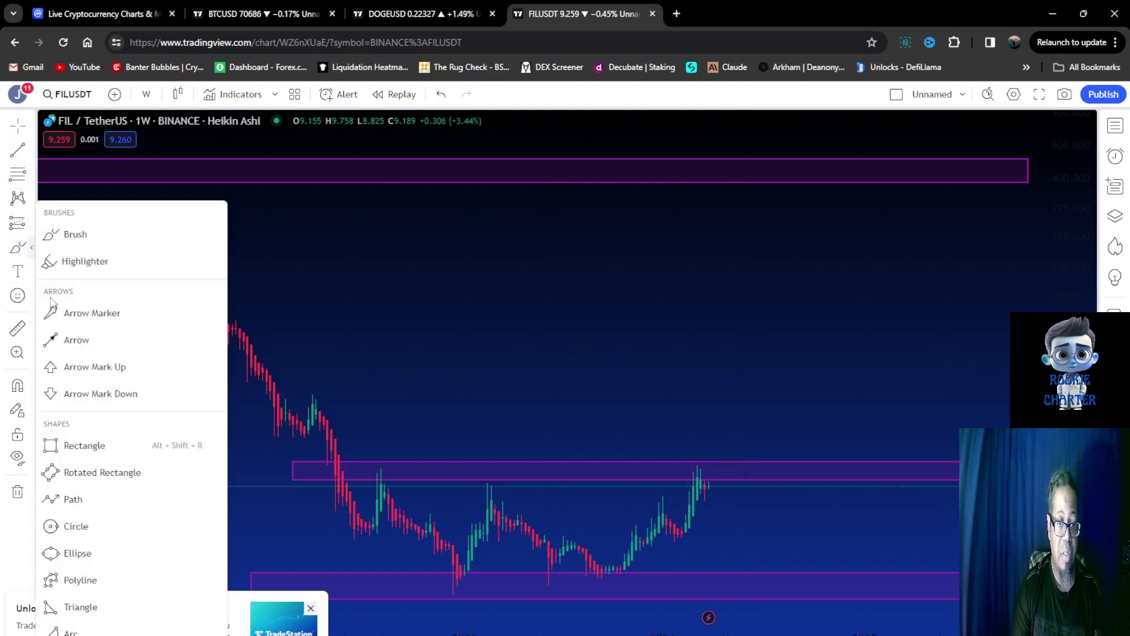
left_click(59, 446)
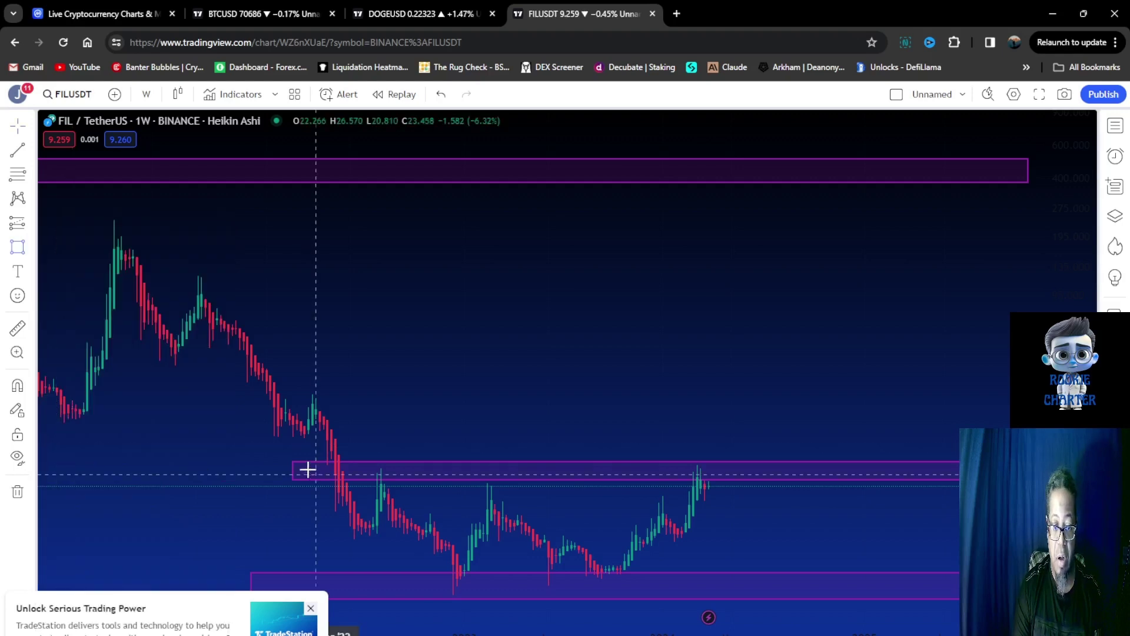
left_click(247, 394)
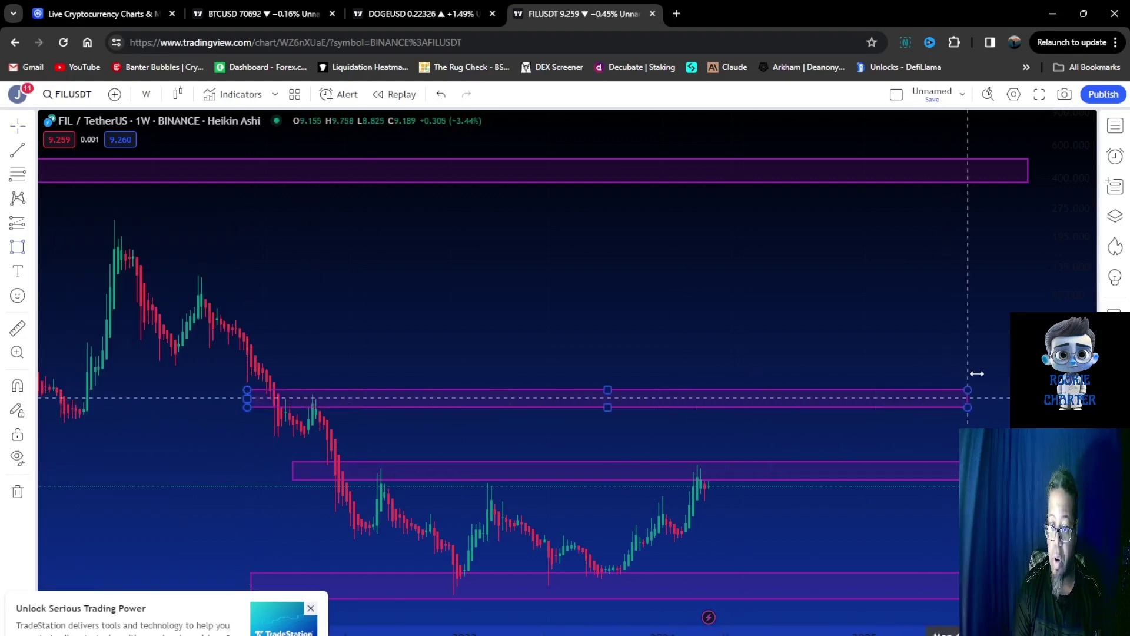
left_click(1024, 407)
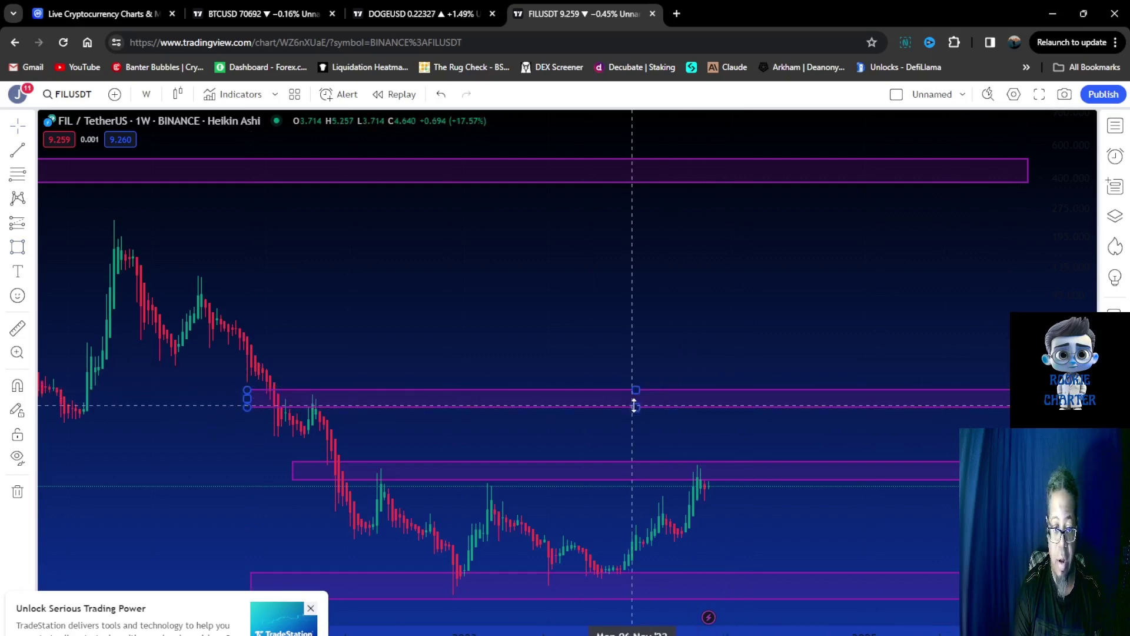
left_click_drag(634, 391, 636, 394)
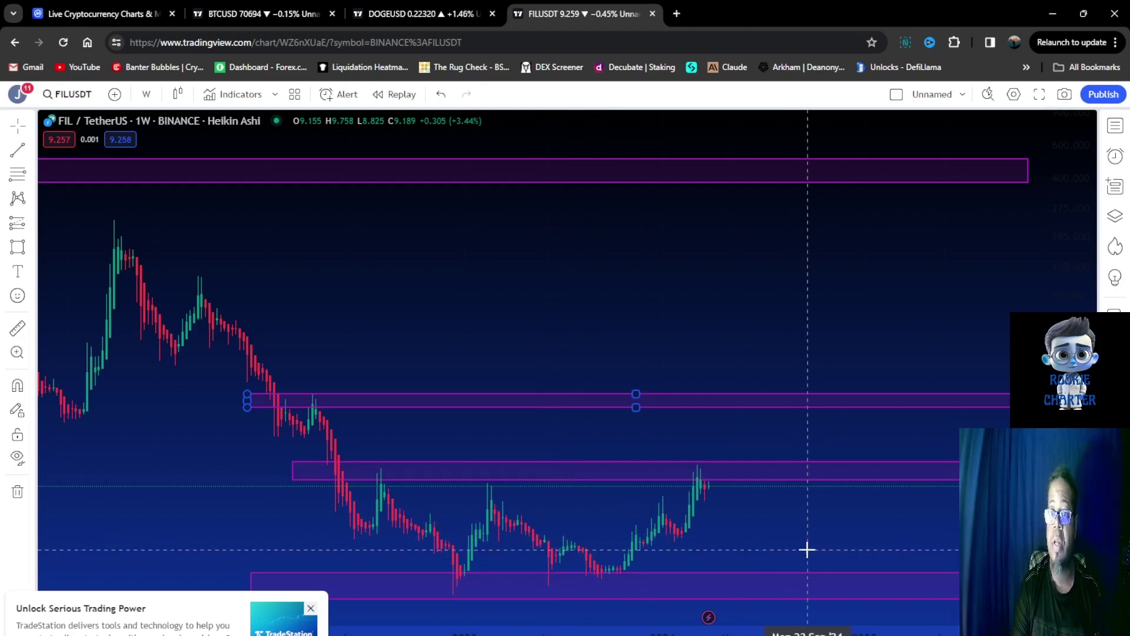
scroll(807, 546, "down", 2)
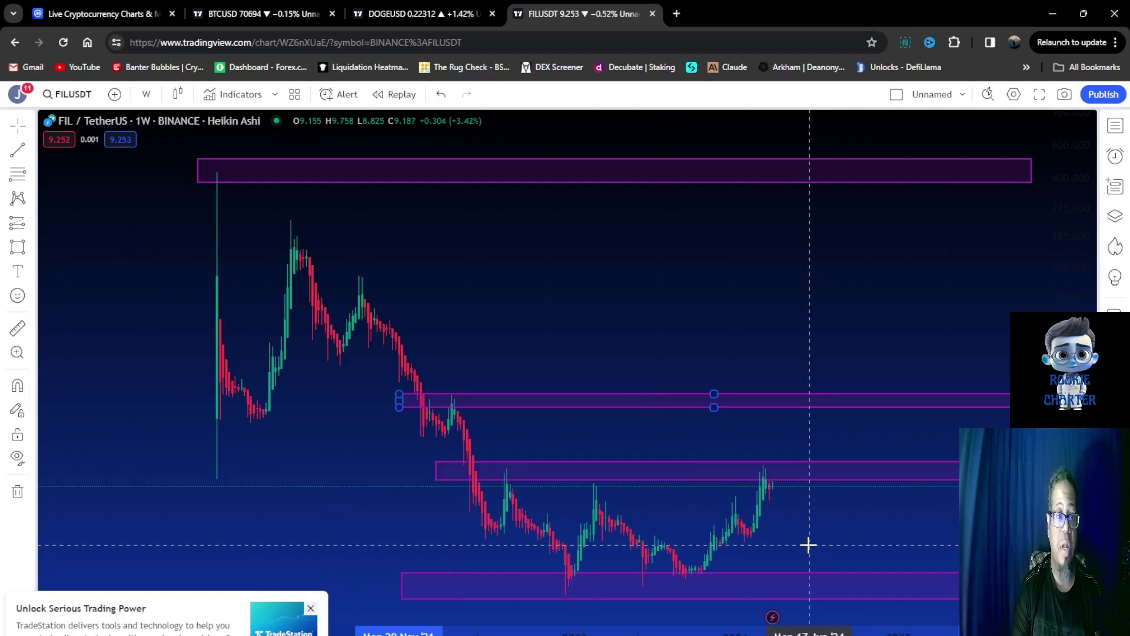
Step: Return to the CoinMarketCap Global Cryptocurrency Charts showing spot market cap and 24h volume
left_click(116, 16)
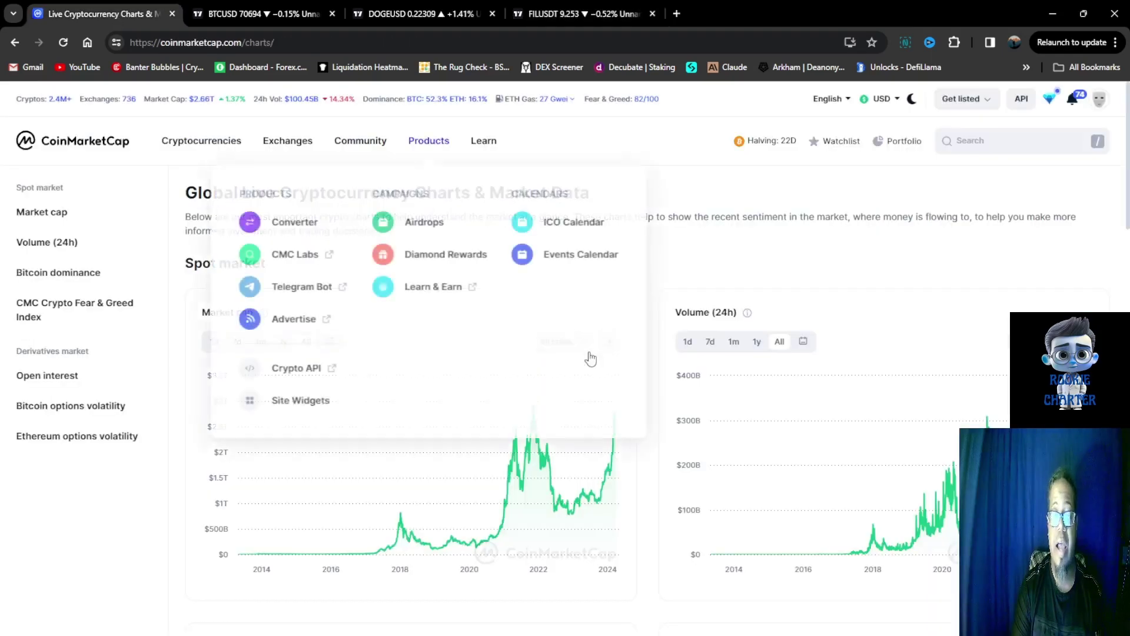